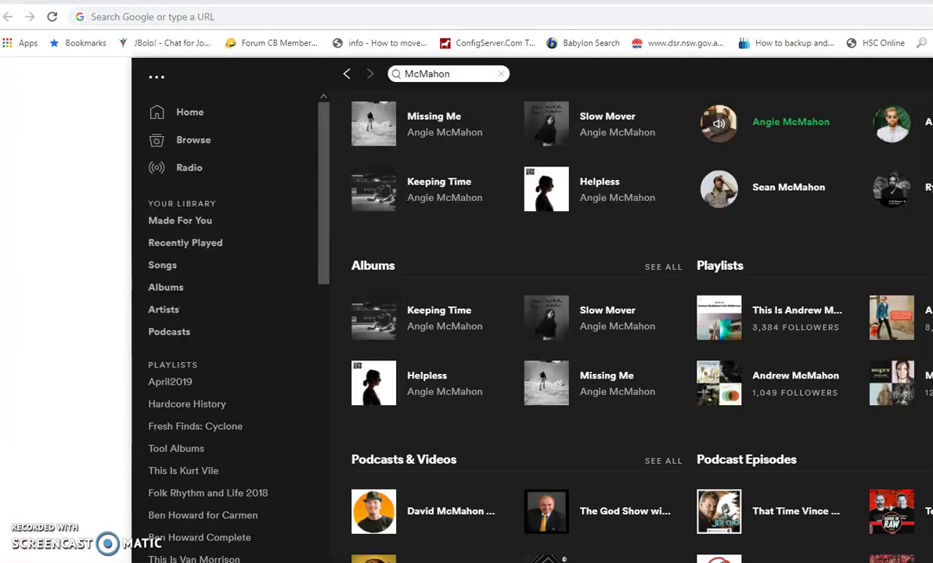
Open a new Chrome tab showing the Google start page
{"action": "key", "text": "ctrl+t"}
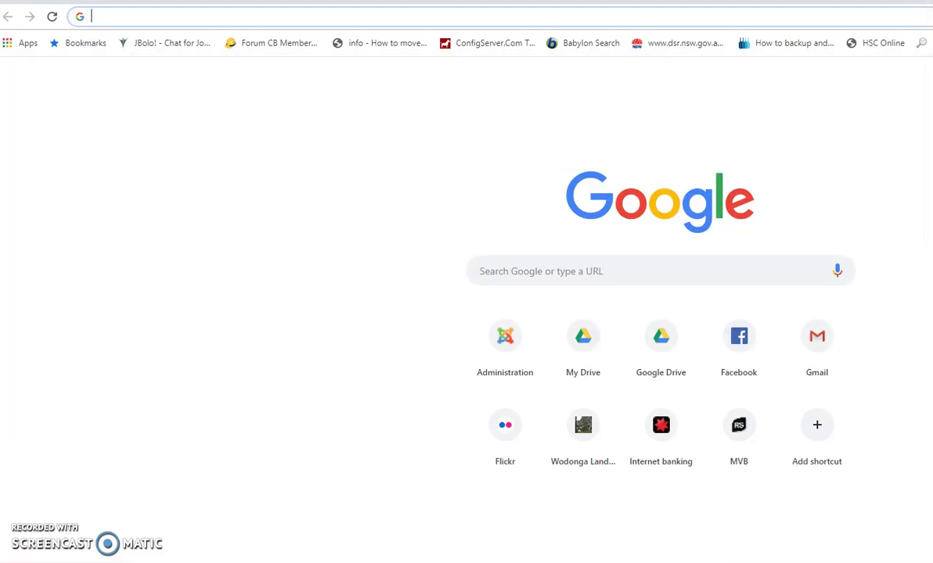
Go to facebook.com and load the logged-in News Feed
{"action": "type", "text": "face"}
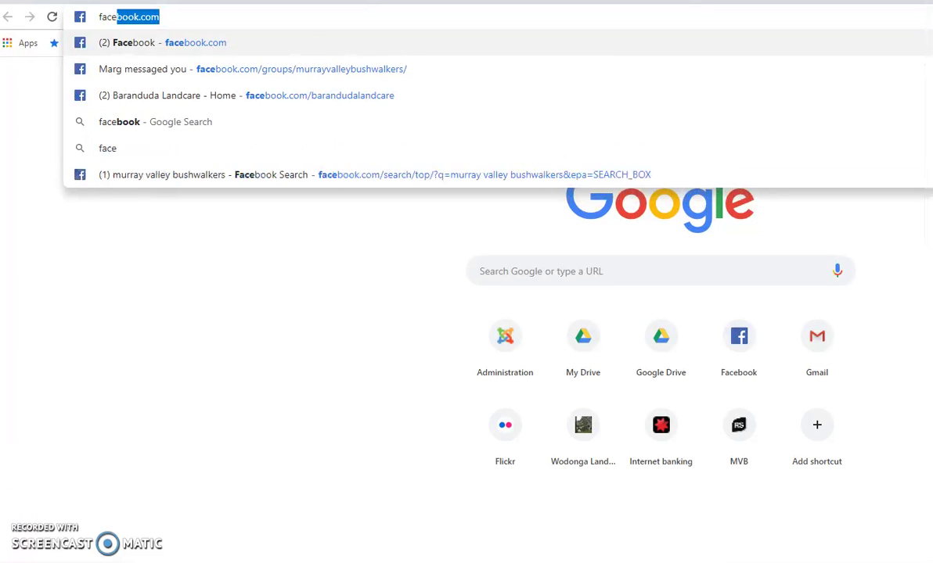
{"action": "type", "text": "book.com"}
{"action": "key", "text": "Return"}
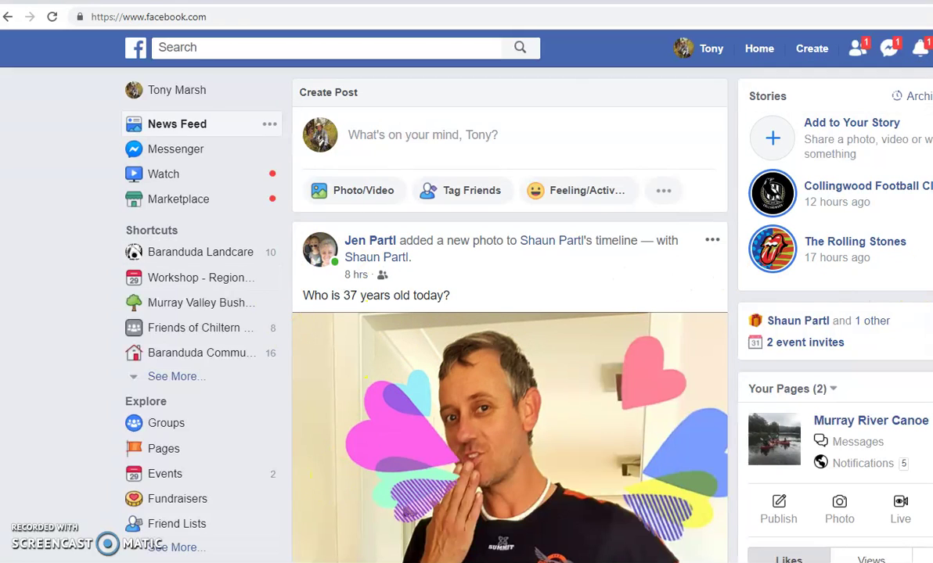
{"action": "left_click", "coordinate": [920, 49]}
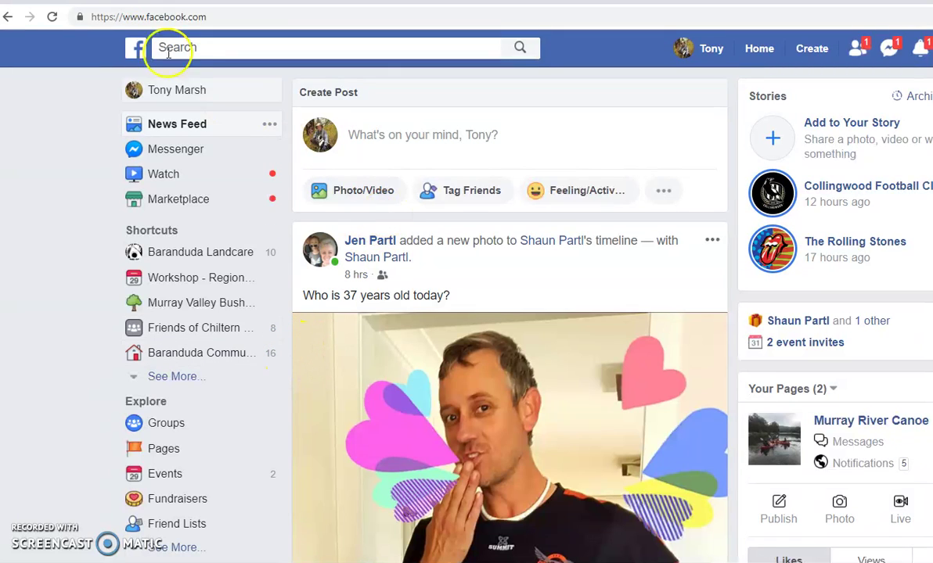
Open the Murray Valley Bushwalkers group from Facebook's recent searches
{"action": "left_click", "coordinate": [210, 47]}
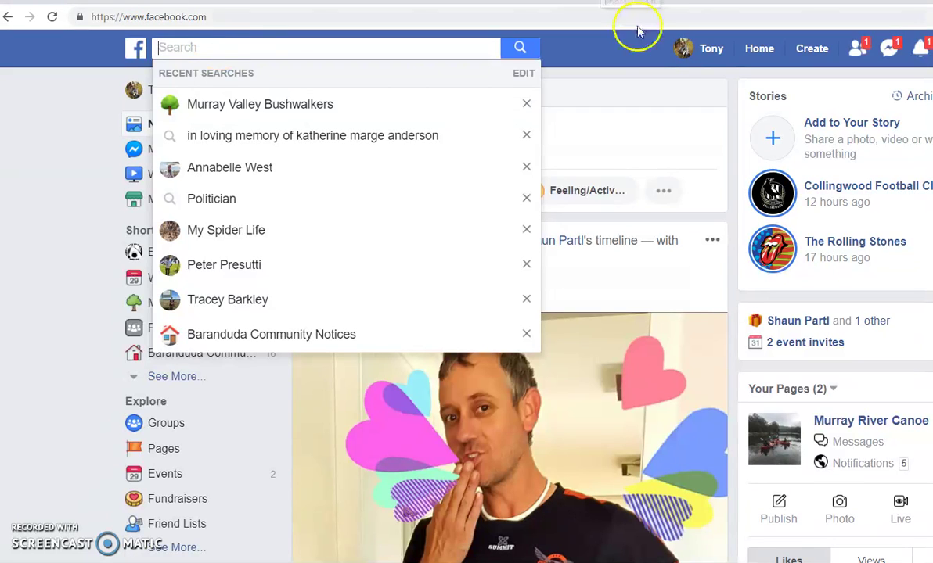
{"action": "left_click", "coordinate": [288, 111]}
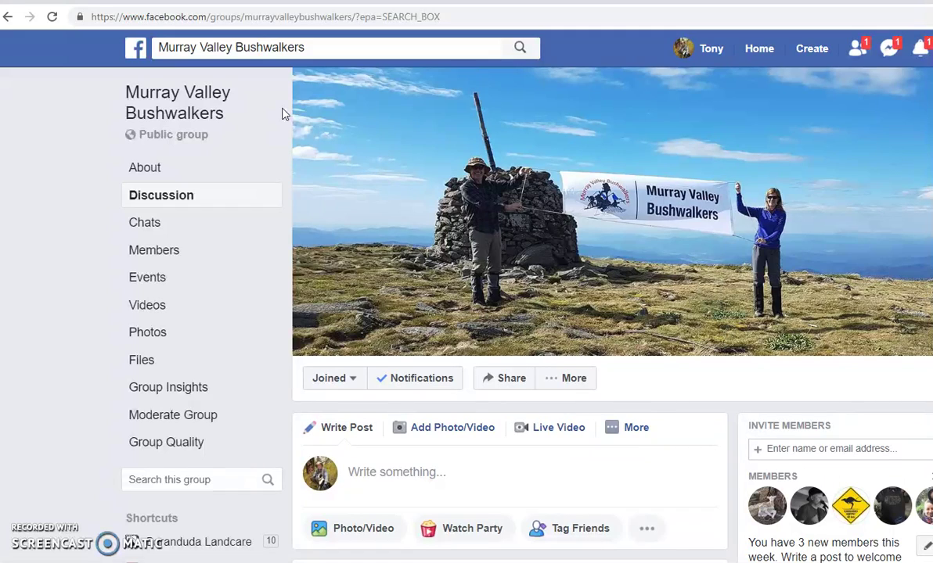
{"action": "left_click", "coordinate": [264, 146]}
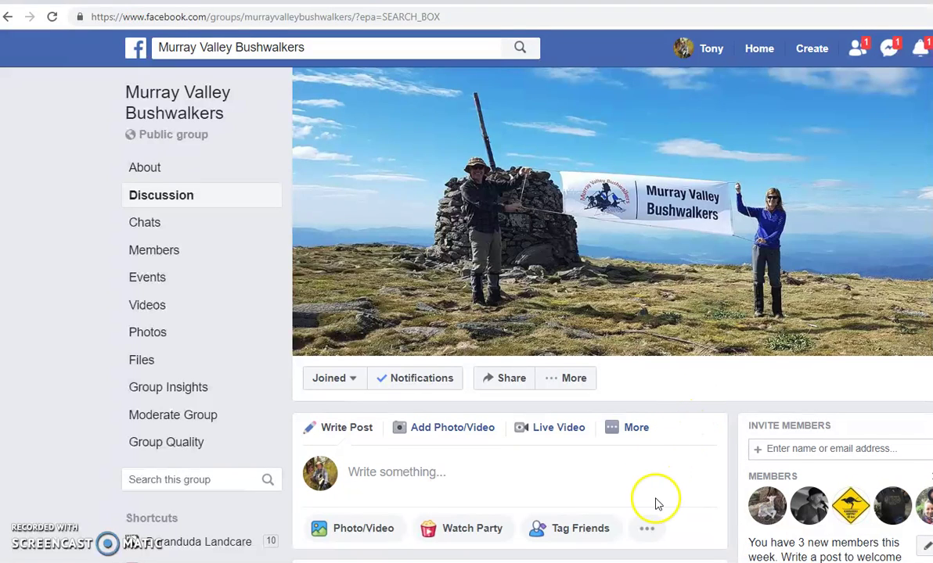
Choose Add Photo/Video in the group's post composer
{"action": "left_click", "coordinate": [429, 432]}
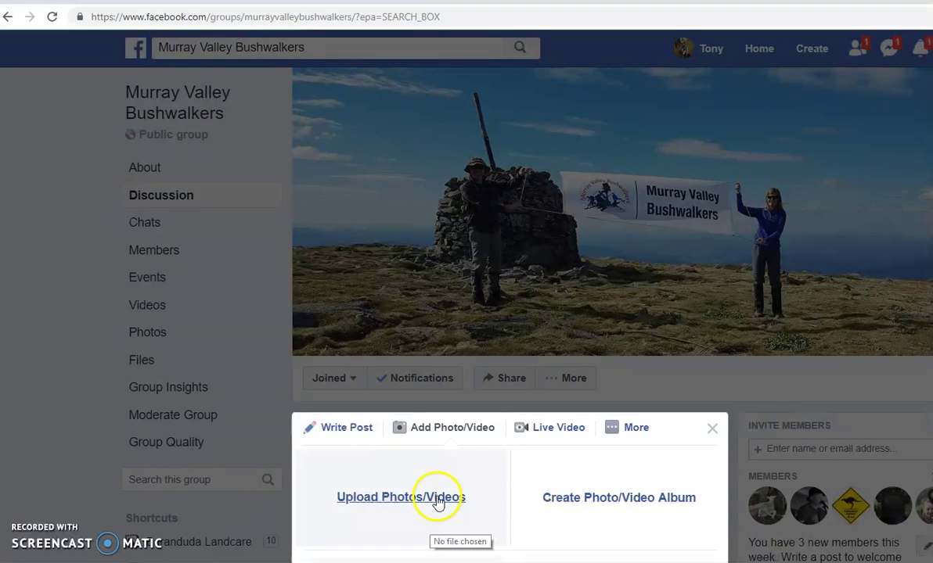
Create a photo album from five walk photos, including blue gum falls, ruins ridge lane and mossy log
{"action": "left_click", "coordinate": [612, 502]}
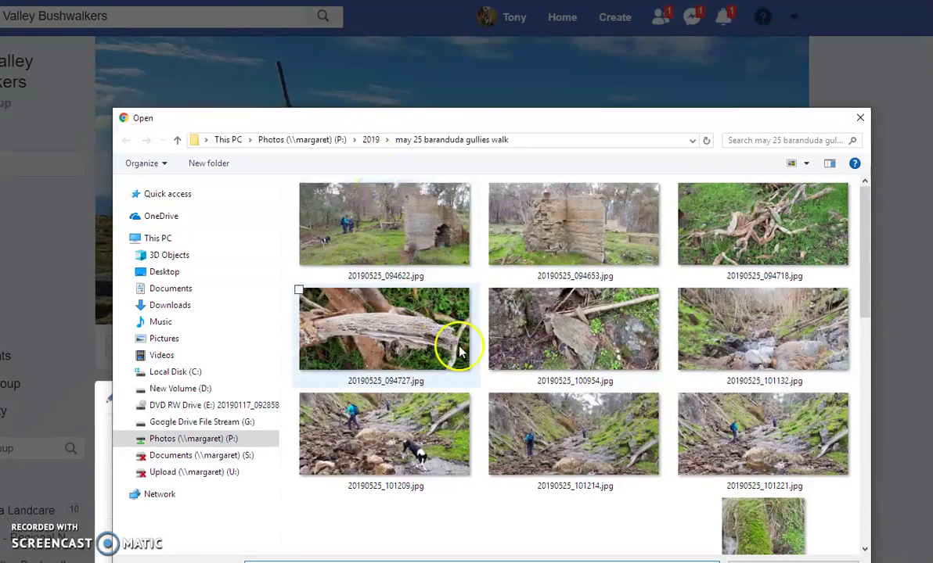
{"action": "scroll", "coordinate": [673, 338], "scroll_direction": "down", "scroll_amount": 5}
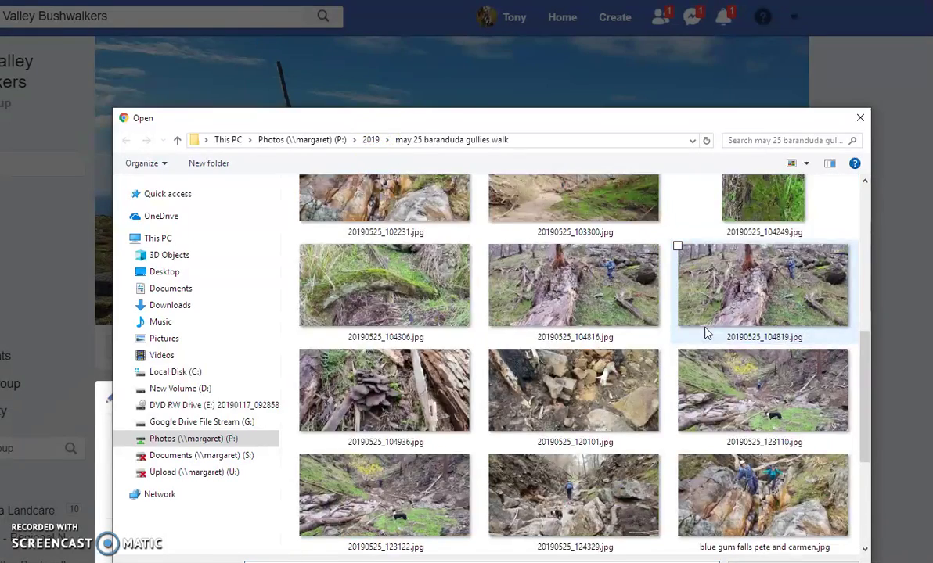
{"action": "scroll", "coordinate": [704, 334], "scroll_direction": "down", "scroll_amount": 3}
{"action": "scroll", "coordinate": [704, 334], "scroll_direction": "up", "scroll_amount": 1}
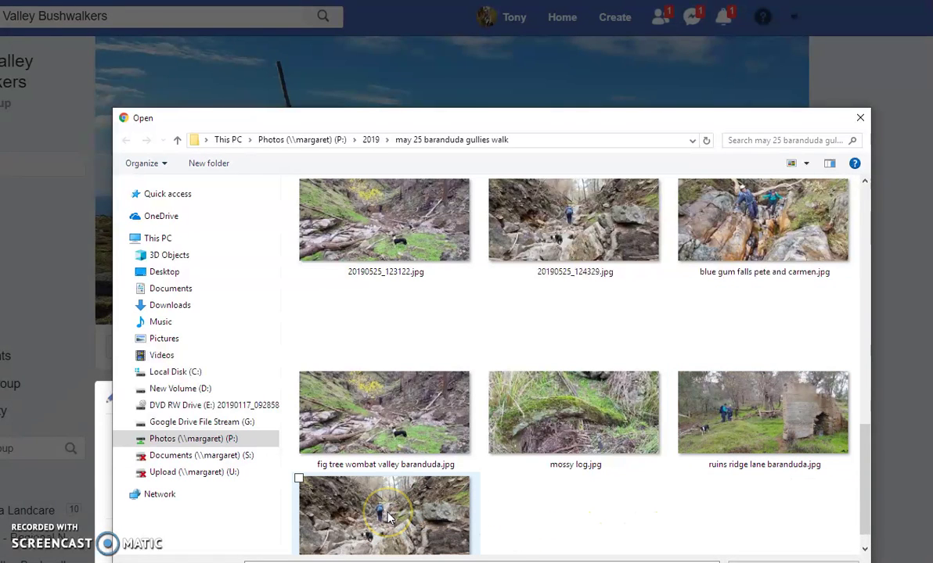
{"action": "left_click", "coordinate": [692, 275]}
{"action": "left_click", "coordinate": [742, 216]}
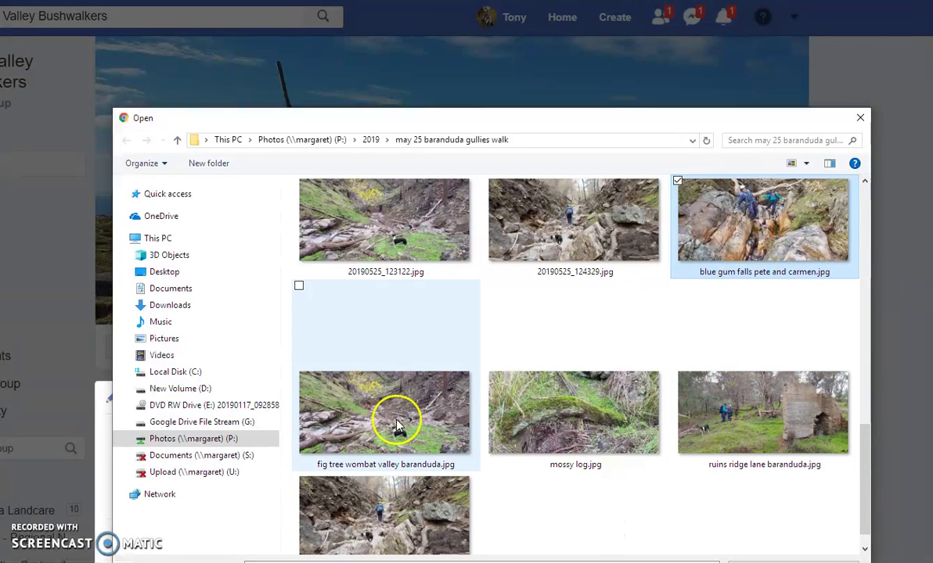
{"action": "left_click", "coordinate": [342, 438], "text": "ctrl"}
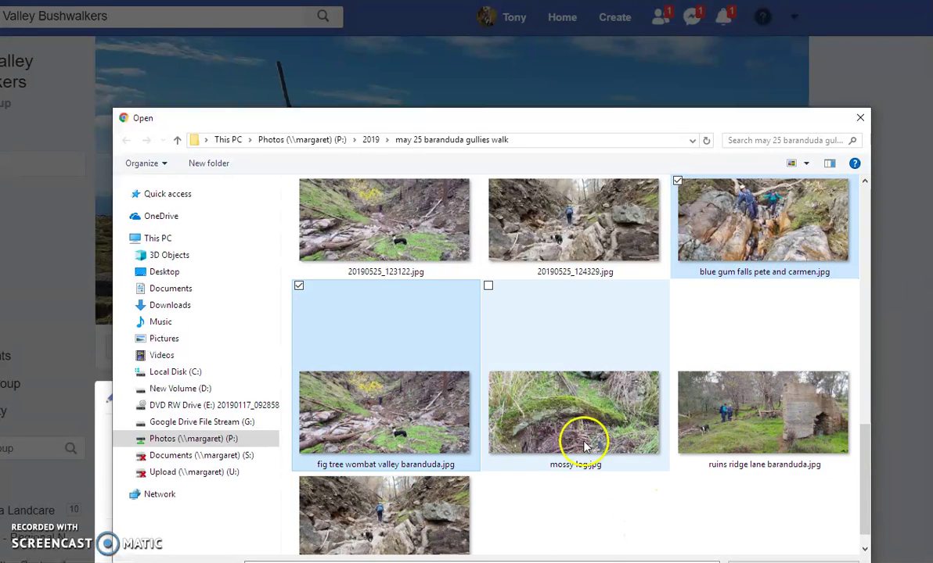
{"action": "left_click", "coordinate": [803, 422], "text": "ctrl"}
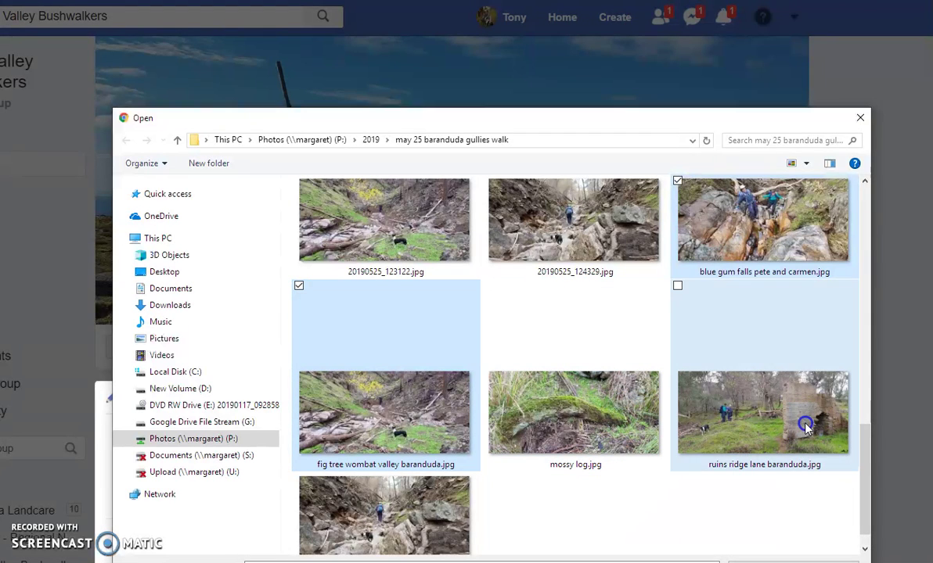
{"action": "left_click", "coordinate": [402, 511], "text": "ctrl"}
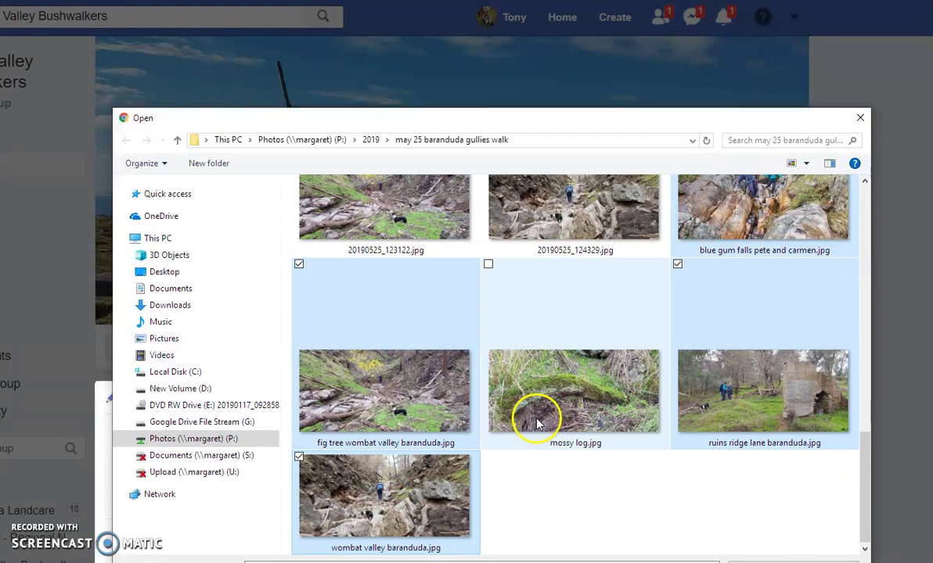
{"action": "left_click", "coordinate": [566, 391], "text": "ctrl"}
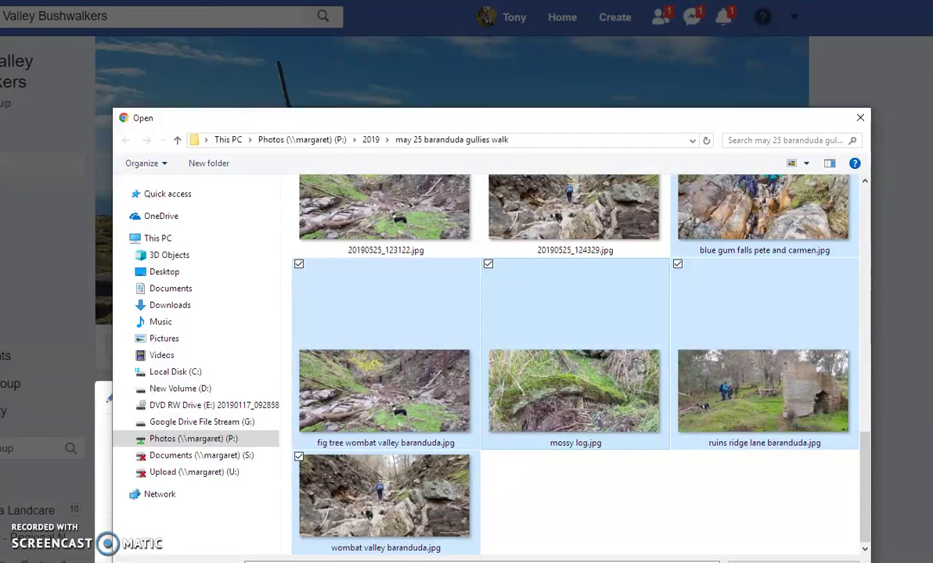
{"action": "key", "text": "Return"}
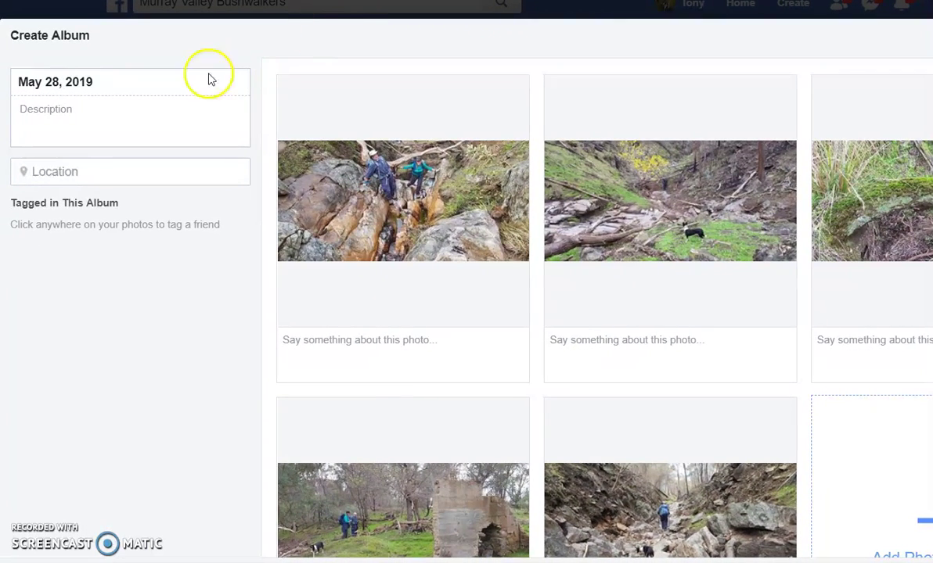
Correct the album title's day from 28 to 26, making it May 26, 2019
{"action": "left_click", "coordinate": [65, 83]}
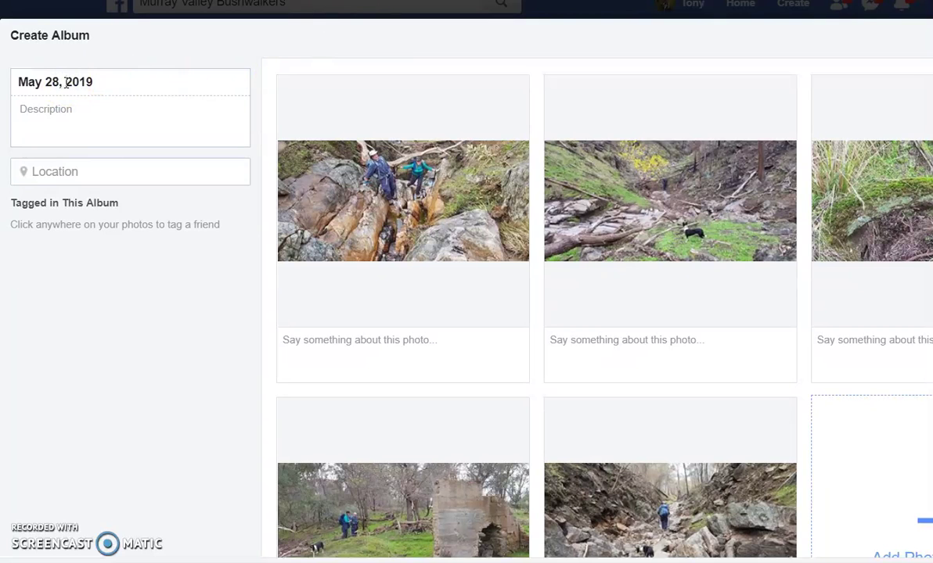
{"action": "key", "text": "shift+Left"}
{"action": "type", "text": "6"}
Write the album description 'MVB half day walk in Baranduda range gullies'
{"action": "left_click", "coordinate": [48, 109]}
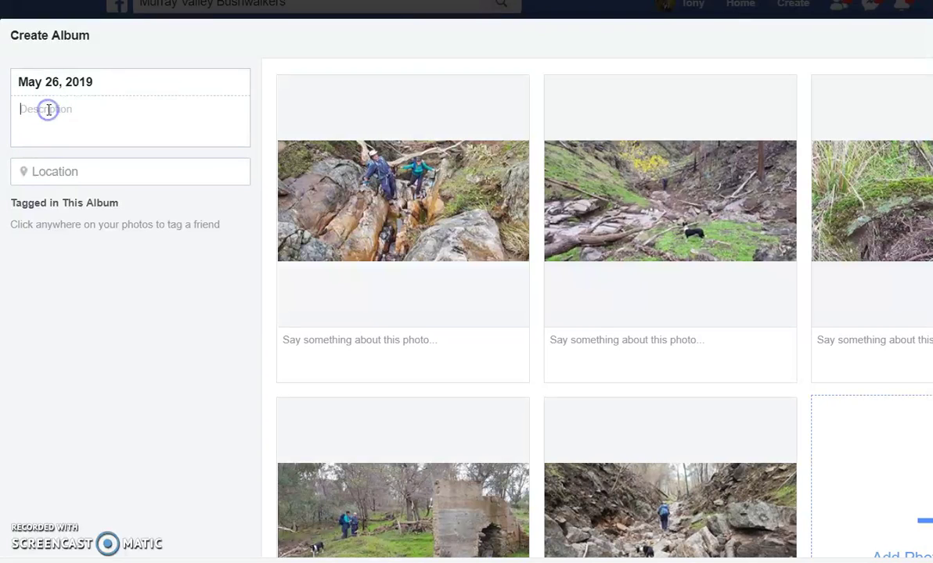
{"action": "type", "text": "<"}
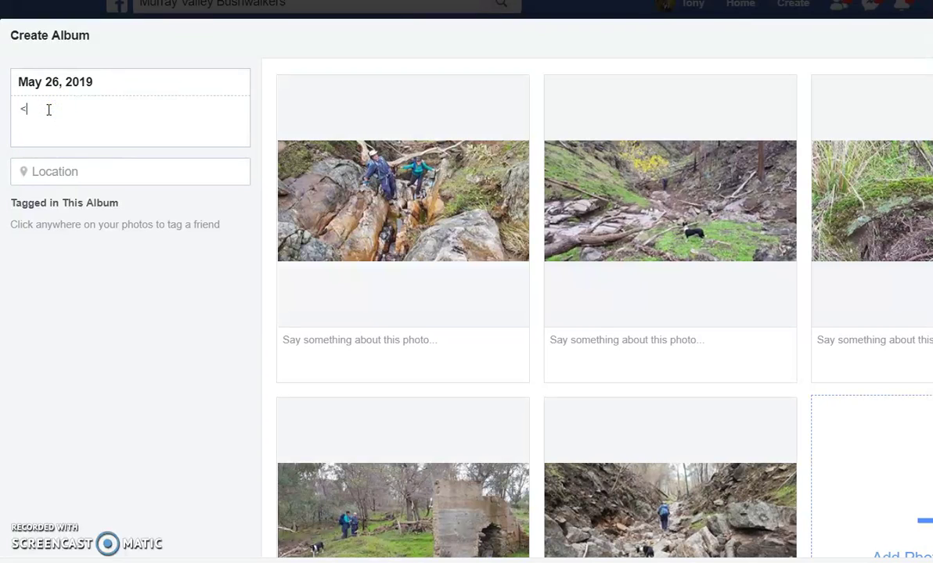
{"action": "type", "text": "V"}
{"action": "key", "text": "BackSpace"}
{"action": "key", "text": "BackSpace"}
{"action": "type", "text": "<"}
{"action": "key", "text": "BackSpace"}
{"action": "type", "text": "<VB"}
{"action": "key", "text": "Home"}
{"action": "key", "text": "Delete"}
{"action": "type", "text": "MVB half day walk in Baranduda ra"}
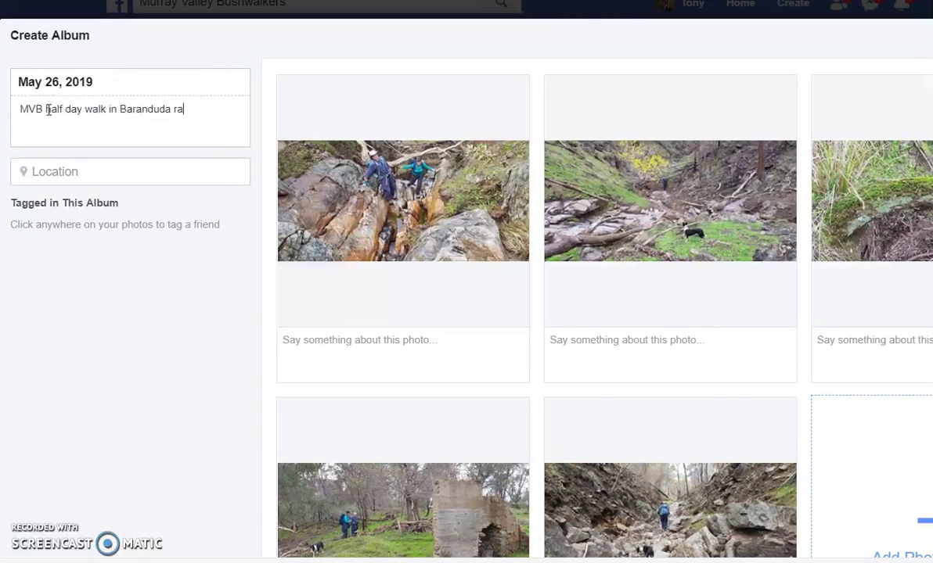
{"action": "type", "text": "nge gullies"}
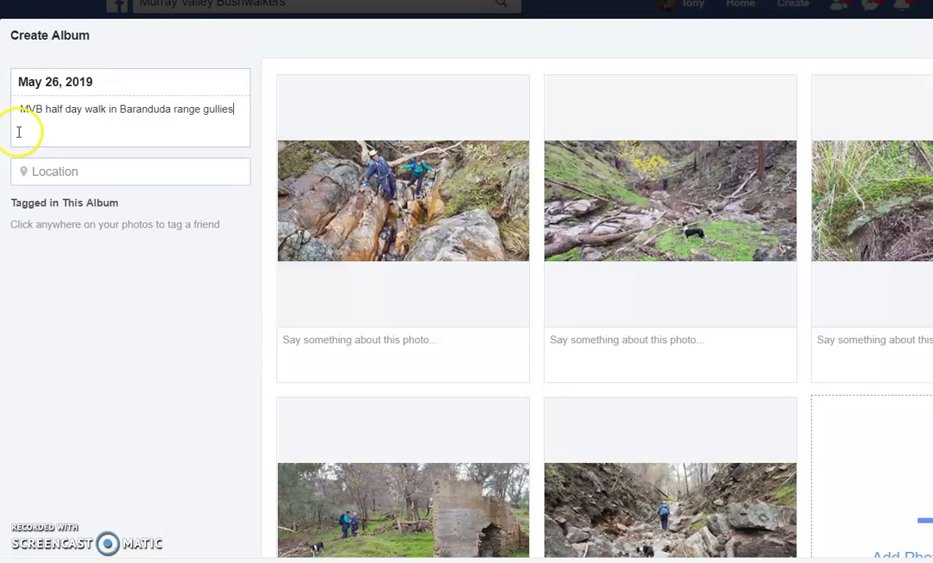
Set the album's location to Murray Valley Bushwalkers
{"action": "left_click", "coordinate": [84, 171]}
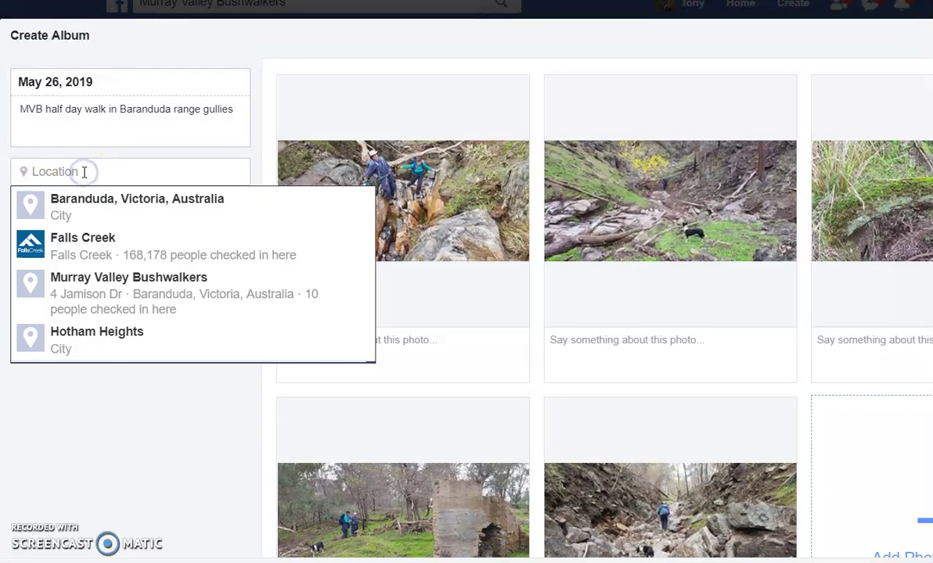
{"action": "type", "text": "Ba"}
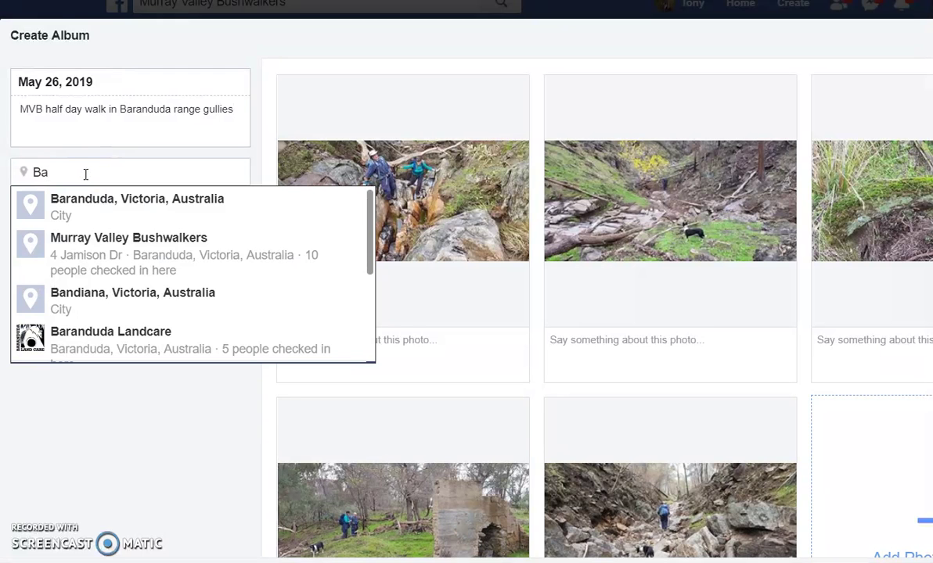
{"action": "left_click", "coordinate": [112, 256]}
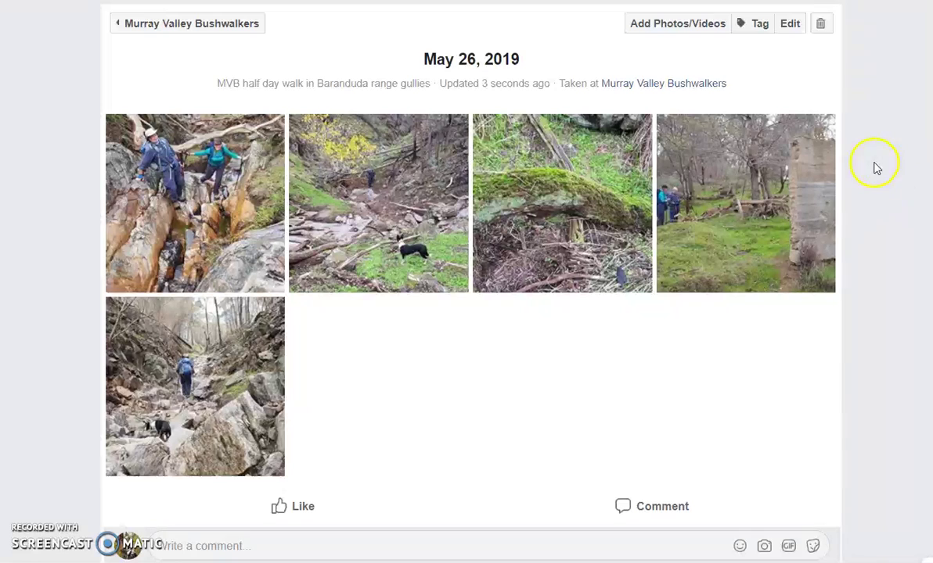
{"action": "mouse_move", "coordinate": [680, 189]}
{"action": "mouse_move", "coordinate": [782, 211]}
{"action": "mouse_move", "coordinate": [193, 239]}
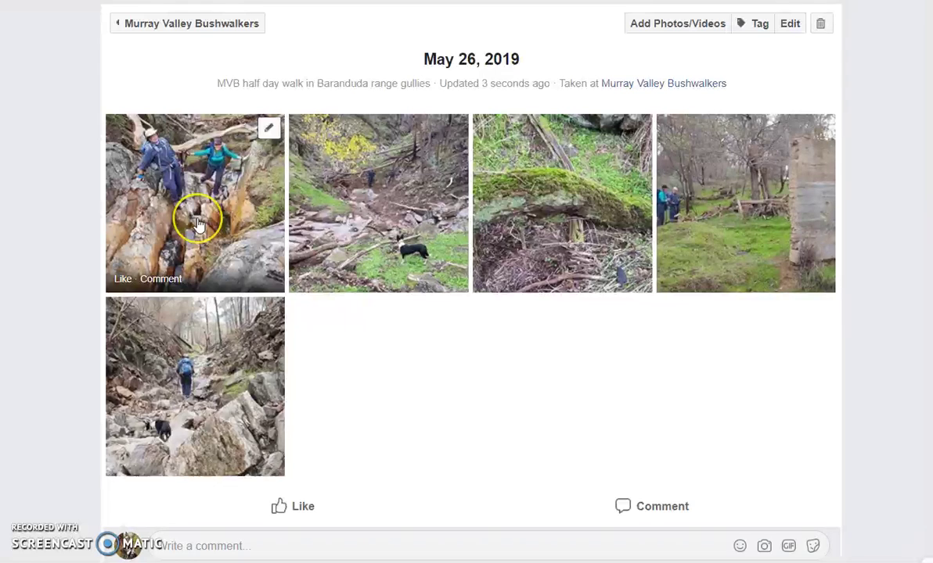
{"action": "mouse_move", "coordinate": [357, 213]}
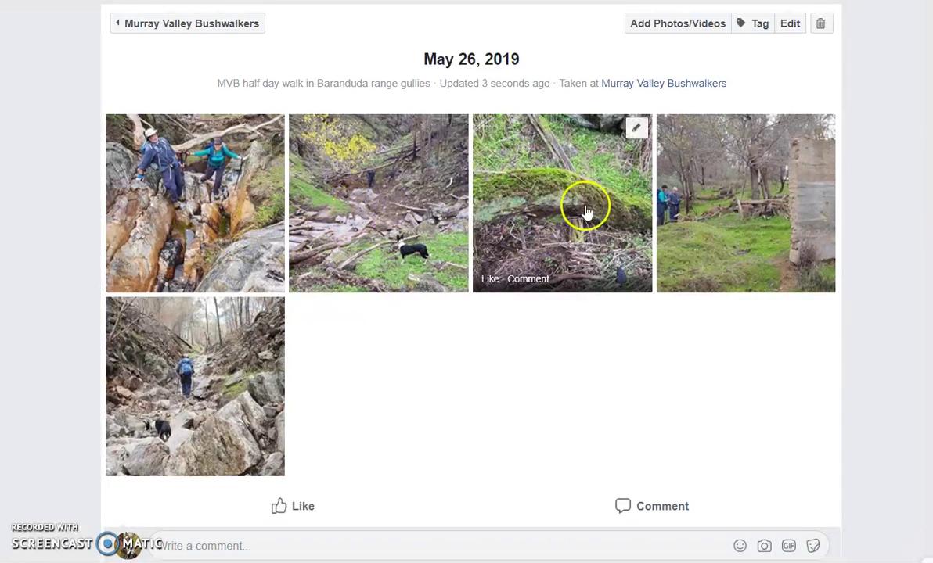
{"action": "mouse_move", "coordinate": [204, 392]}
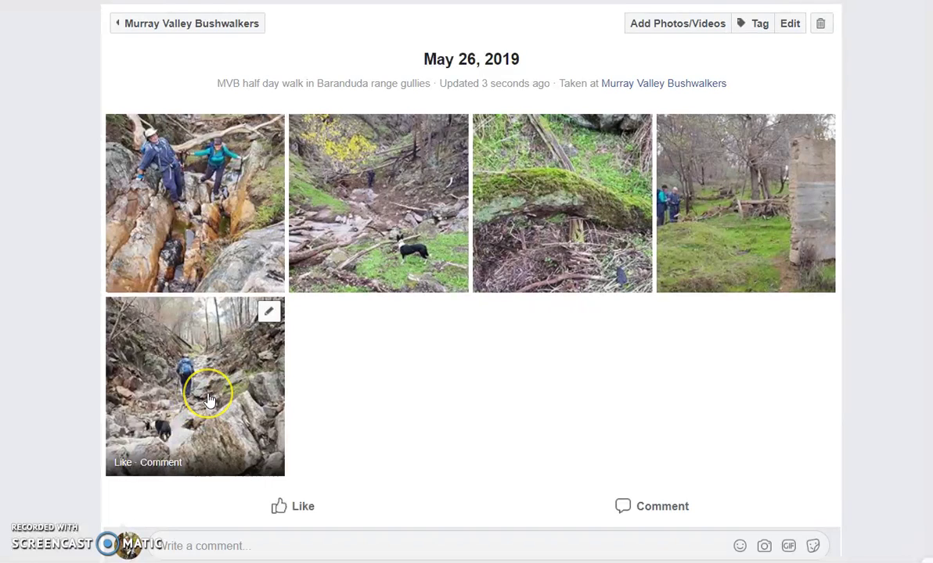